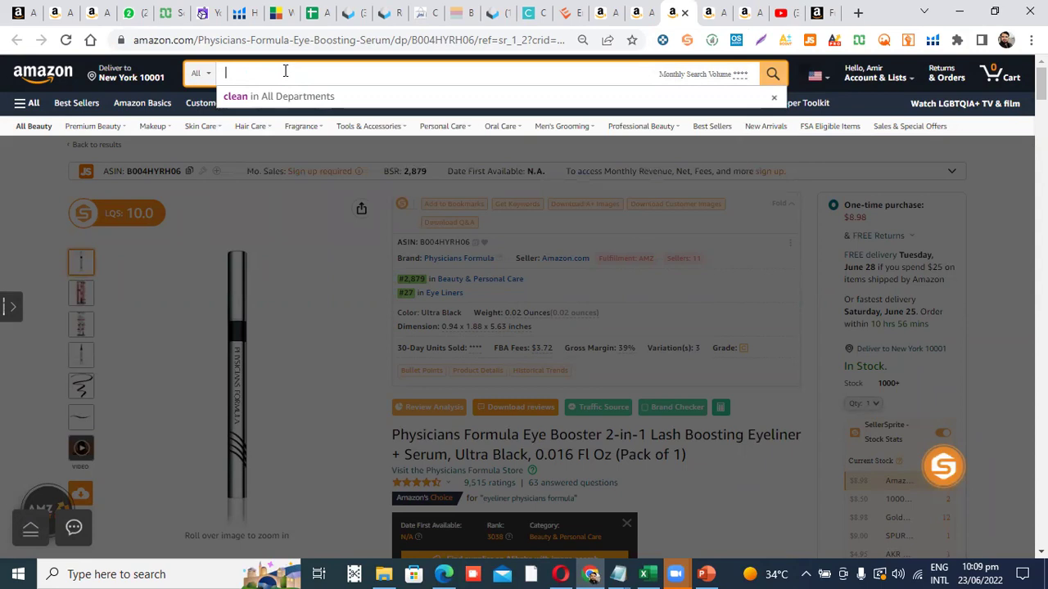
Step: Search Amazon for "lent remover"
text(lent re)
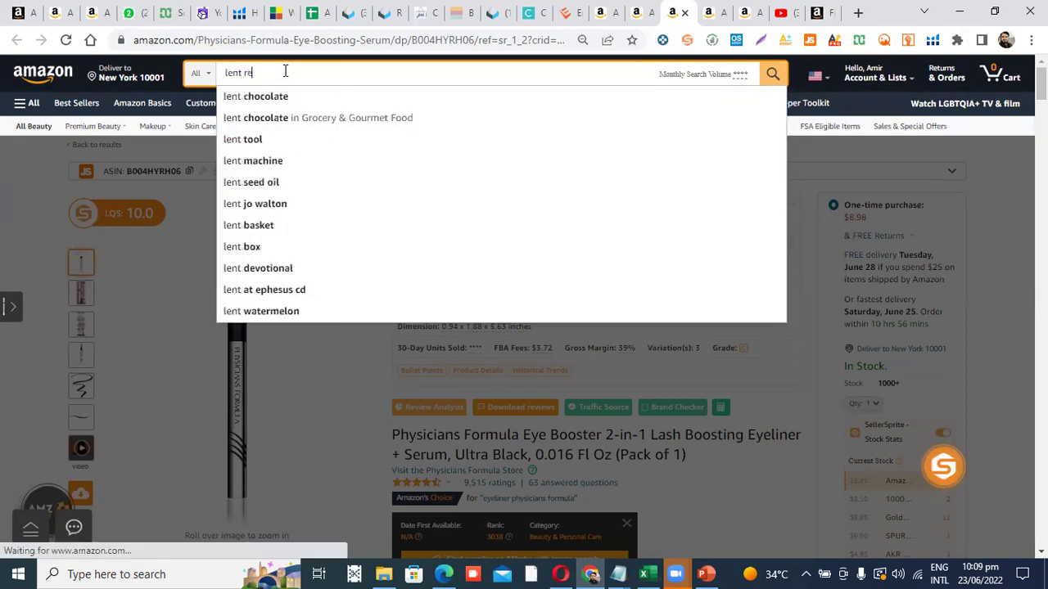
text(mover)
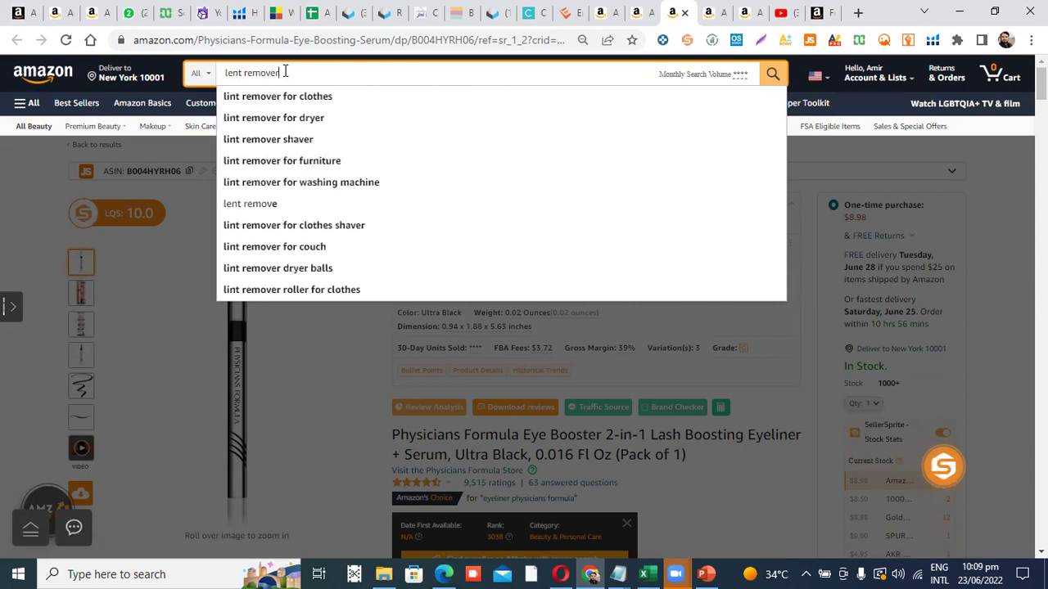
key(Return)
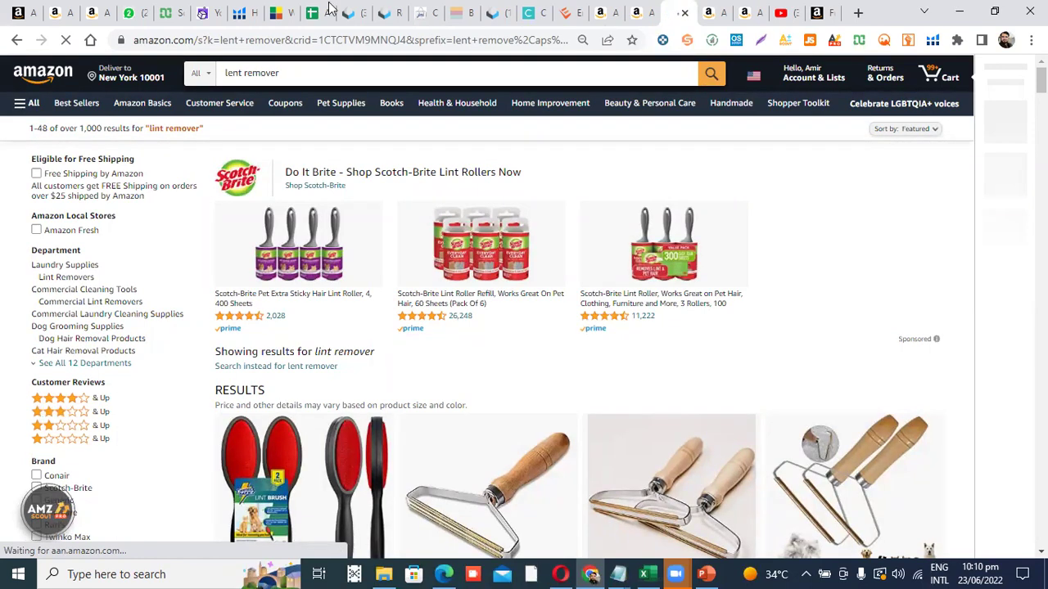
Step: Switch to Helium 10 and open the Black Box product research tool
click(242, 13)
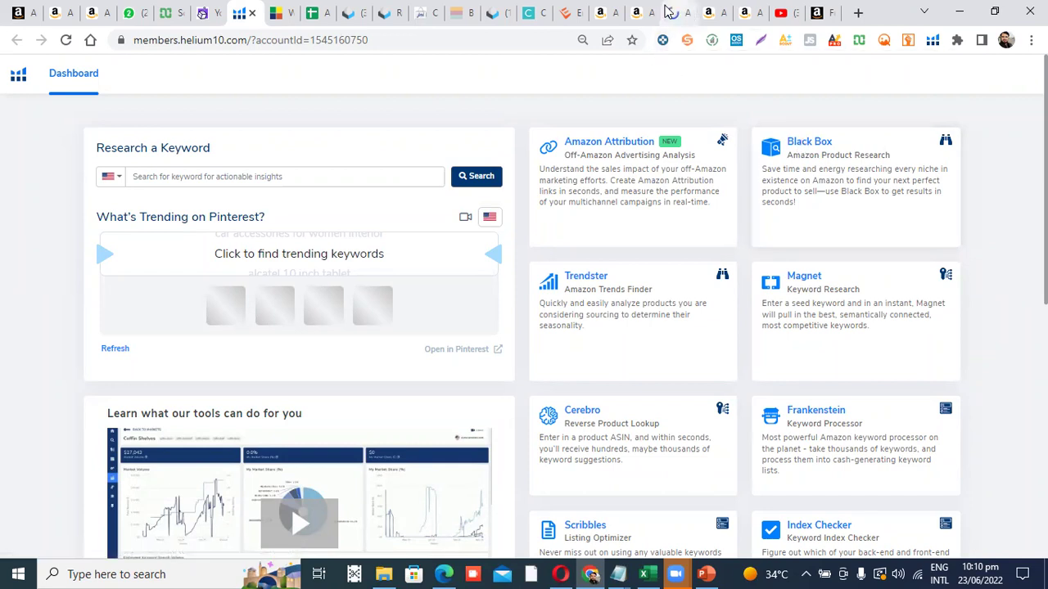
click(712, 13)
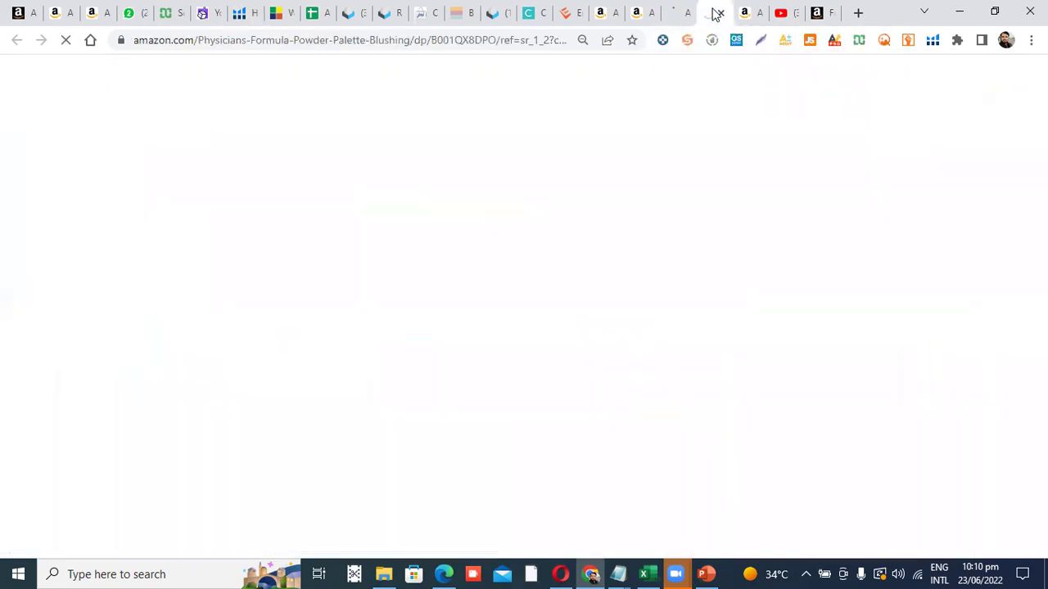
click(680, 13)
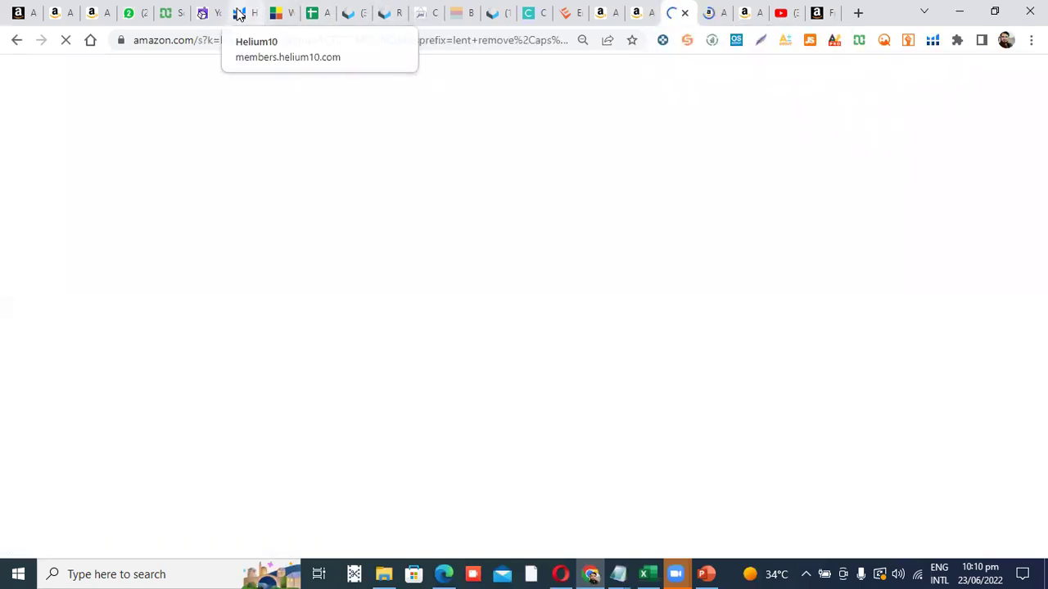
click(244, 13)
click(800, 149)
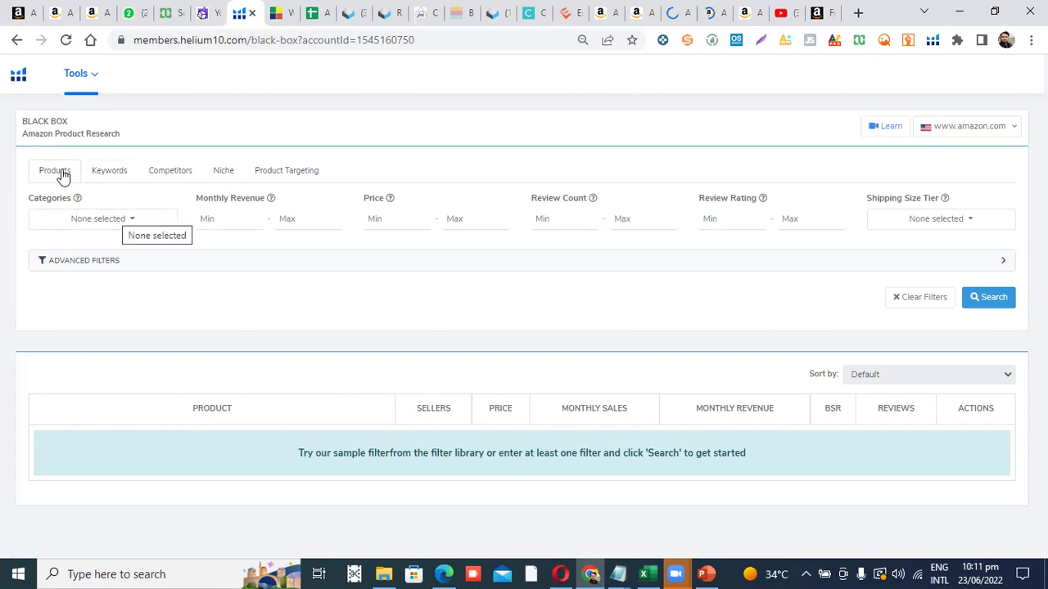
Step: Select Home & Kitchen and Kitchen & Dining as the product categories
click(134, 219)
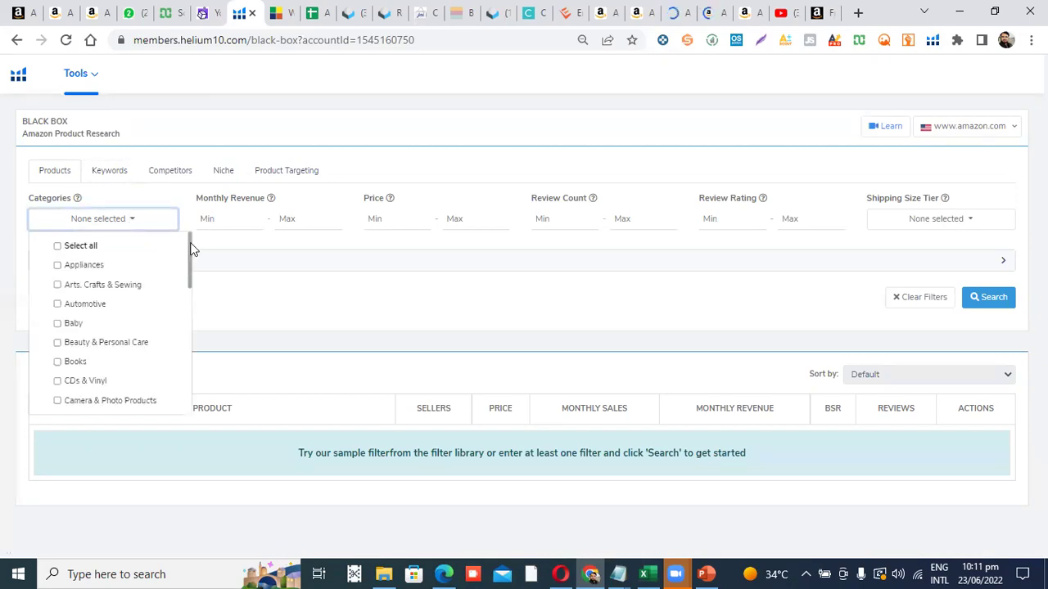
scroll(191, 264, down, 1)
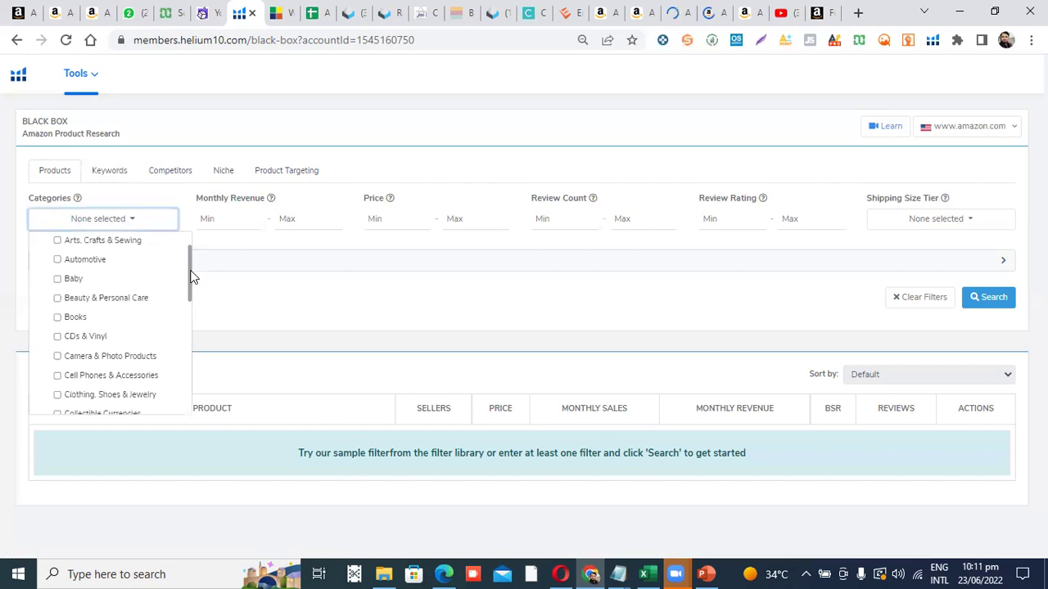
scroll(191, 279, down, 1)
scroll(192, 291, down, 1)
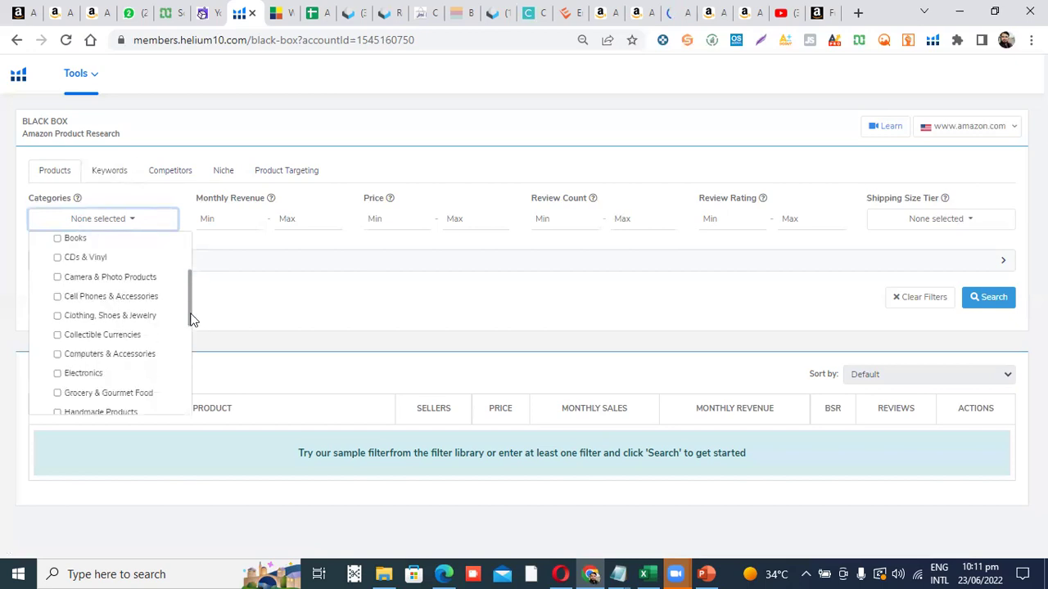
scroll(191, 319, down, 2)
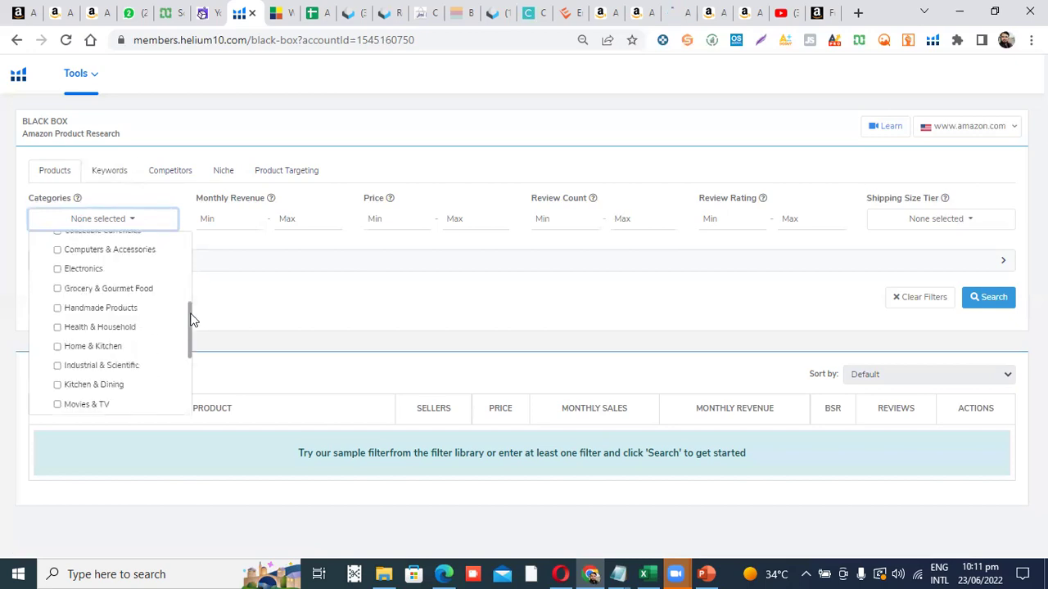
click(108, 351)
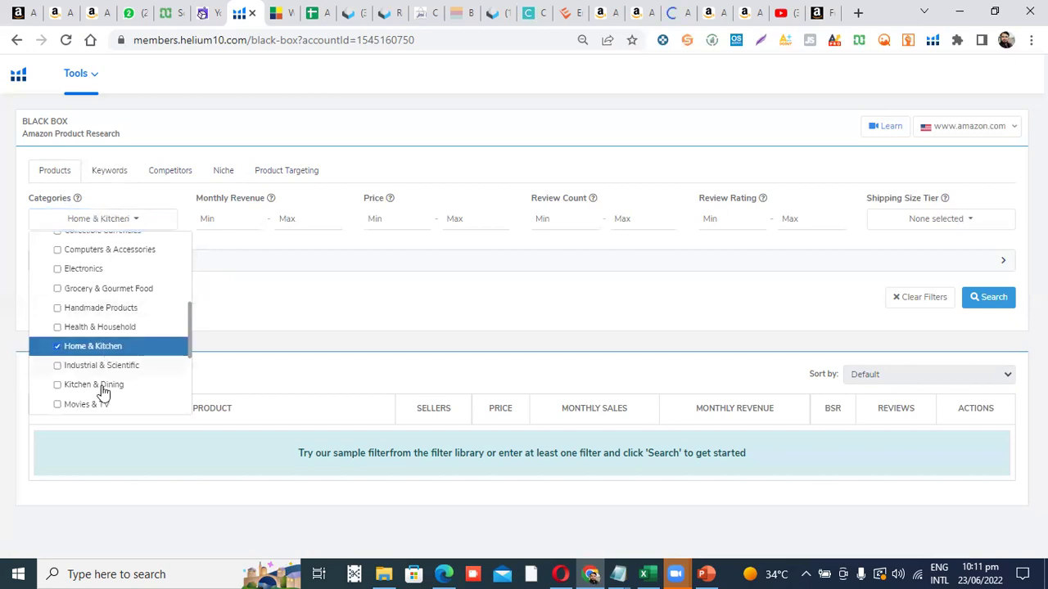
click(101, 386)
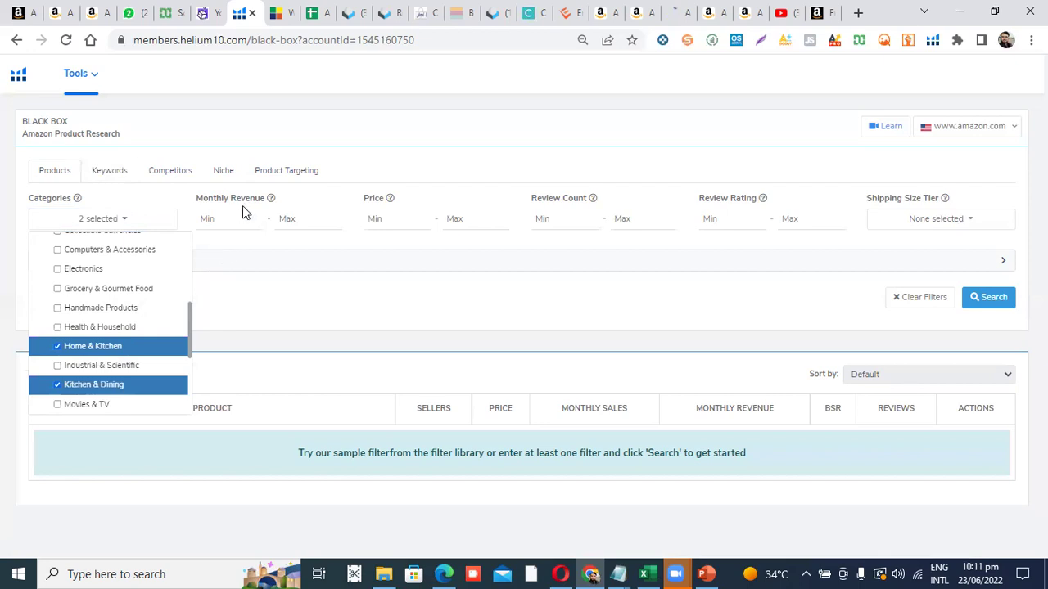
Step: Limit the product price to a range of 12 to 25
click(400, 219)
text(12)
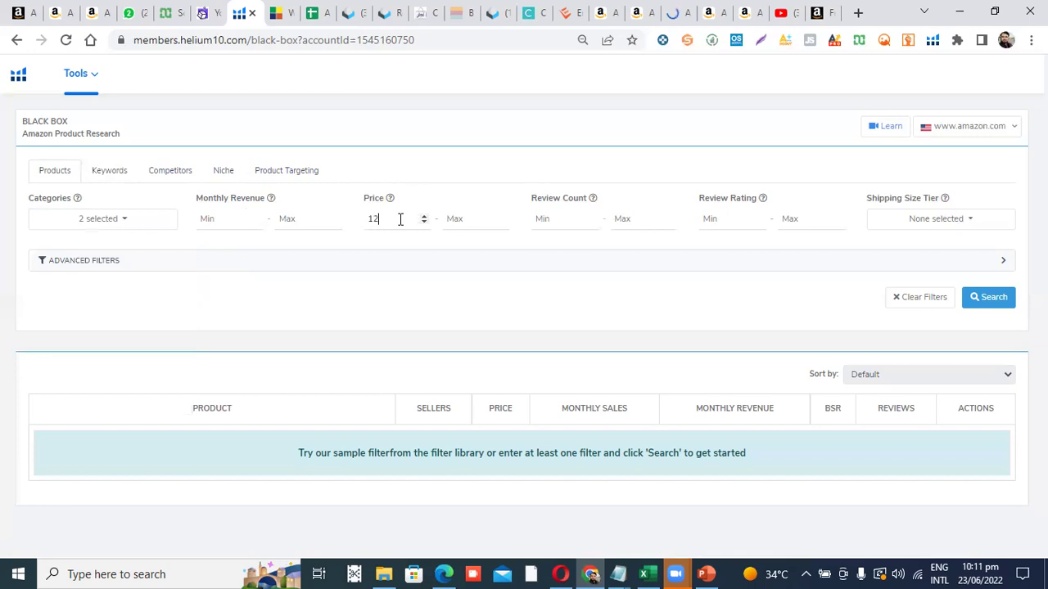
click(448, 220)
text(25)
Step: Set the maximum review count to 1500 and the minimum review rating to 4.2
click(617, 219)
text(200)
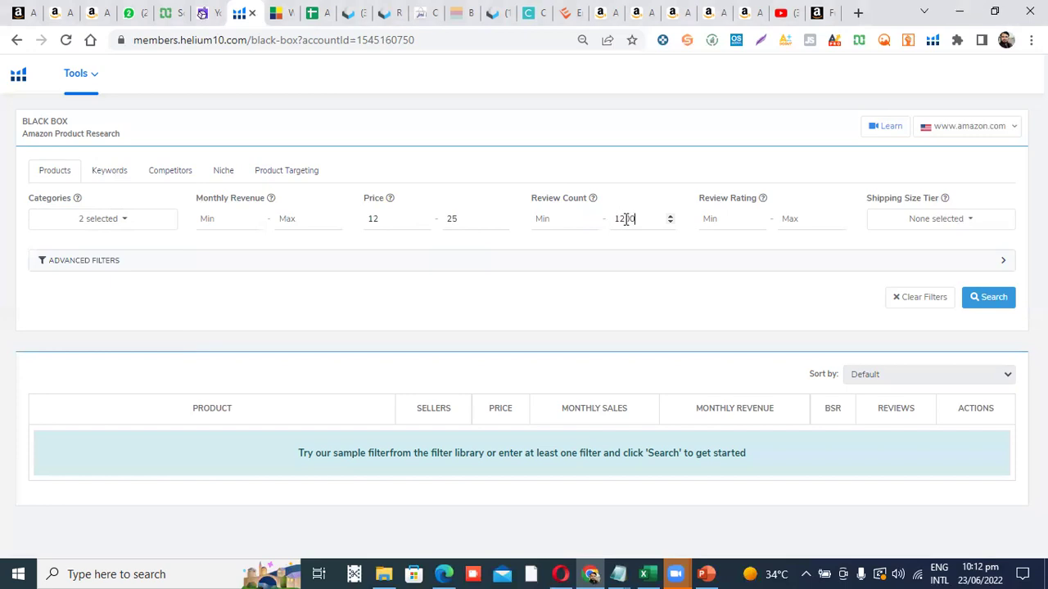
click(626, 219)
key(BackSpace)
text(5)
click(734, 215)
text(4.2)
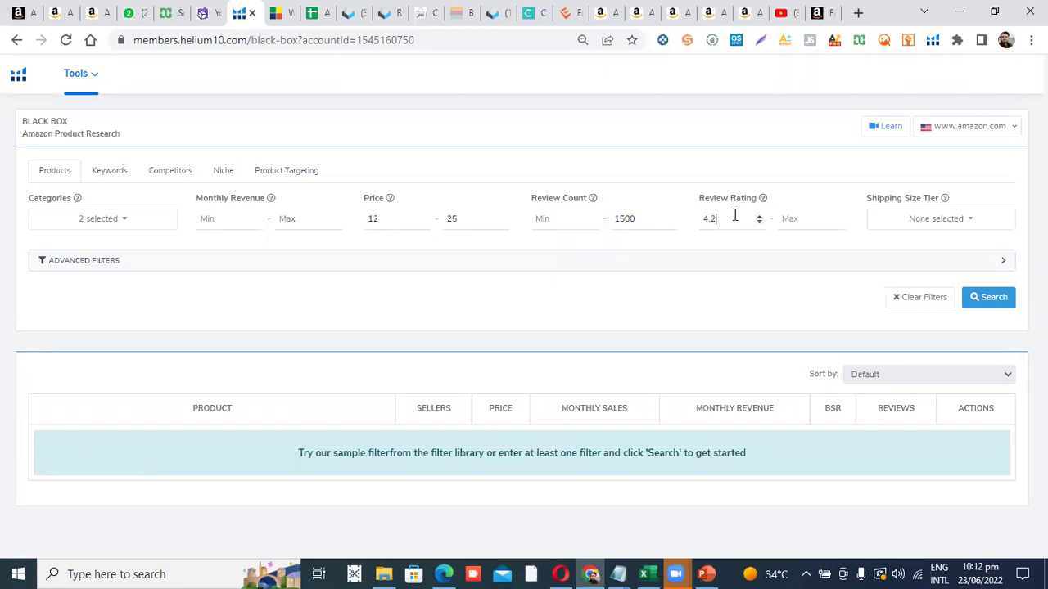
Step: Include the Small Standard-Size, Large Standard-Size, Small Oversize and Medium Oversize shipping size tiers
click(954, 221)
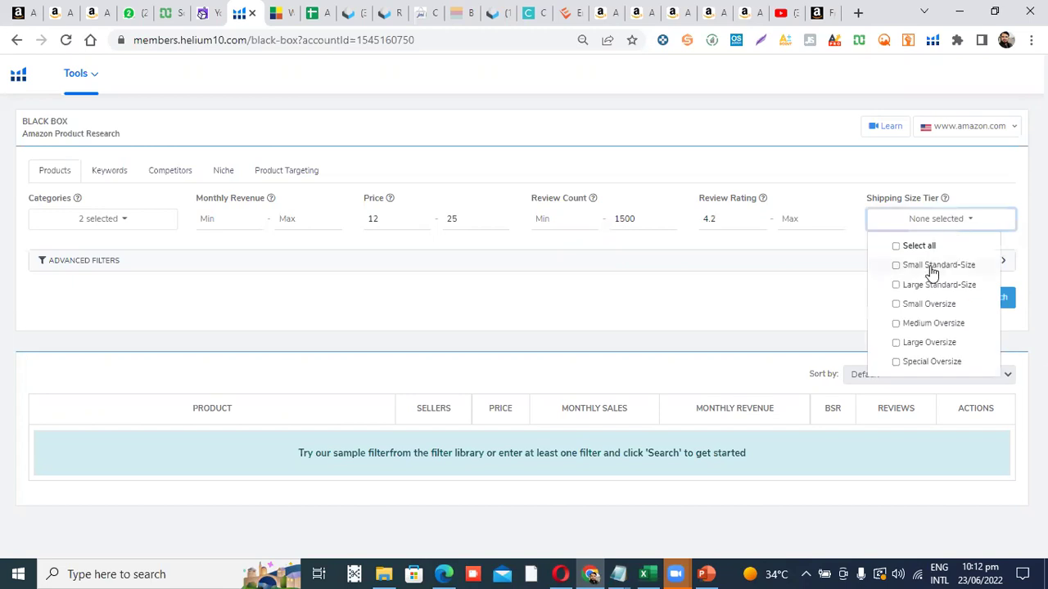
click(929, 285)
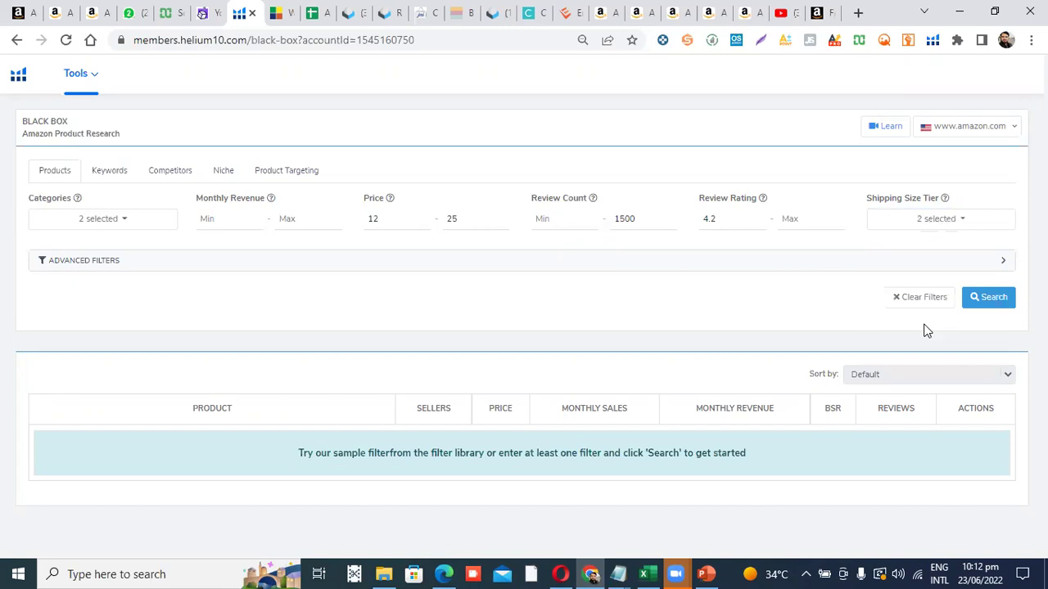
click(962, 223)
click(899, 304)
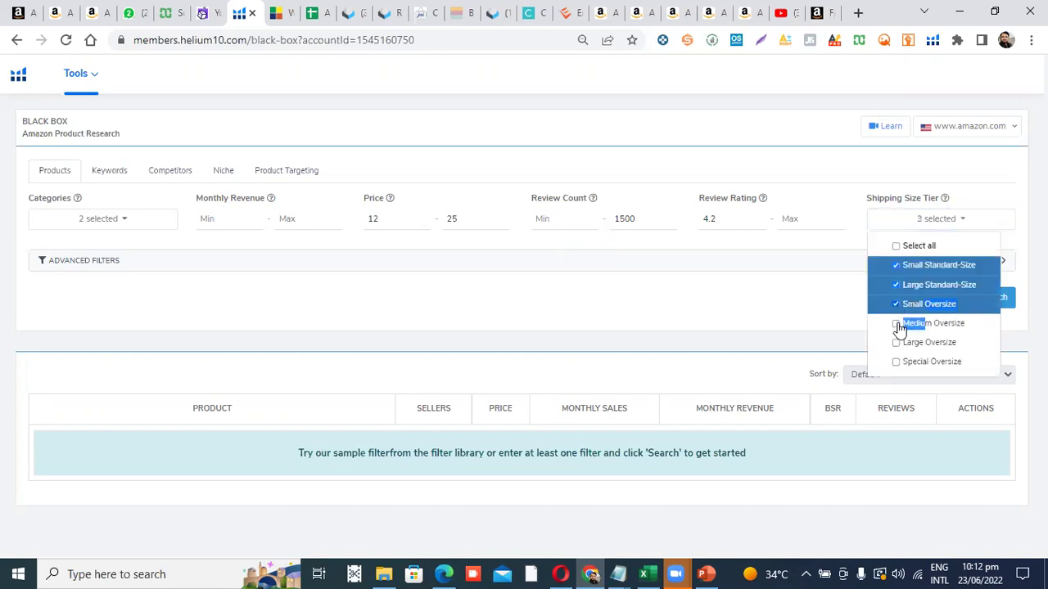
click(898, 325)
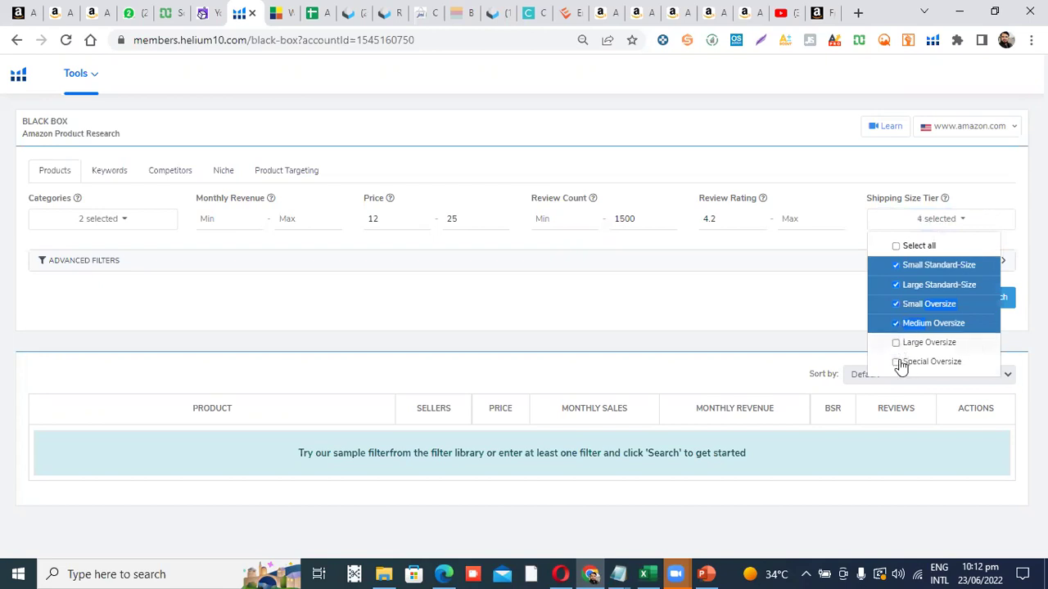
click(770, 323)
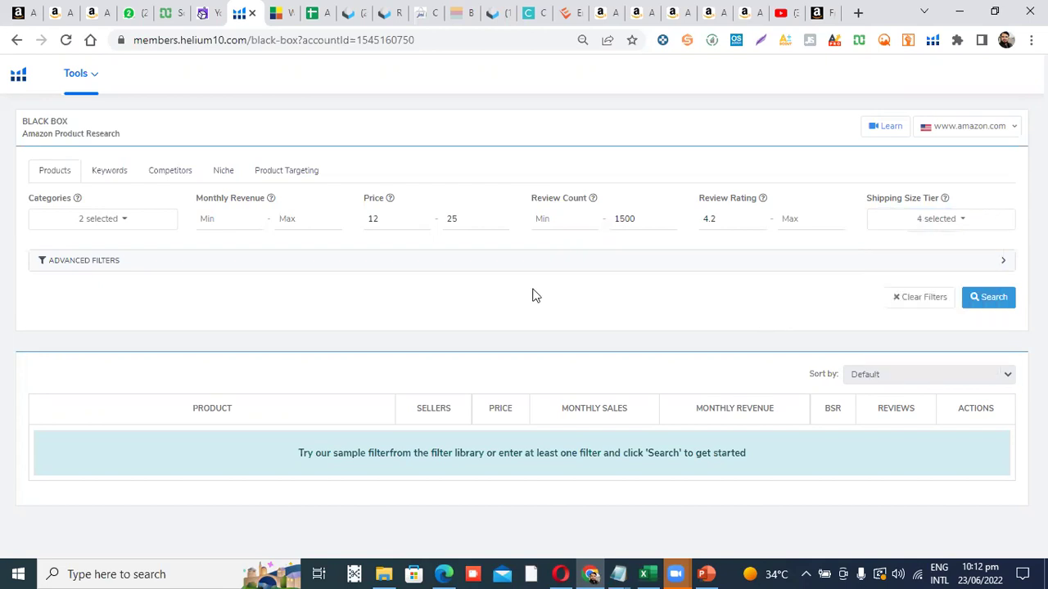
Step: In the advanced filters, set minimum monthly sales to 500 units and maximum sellers to 2, leaving Sales to Reviews blank
click(151, 263)
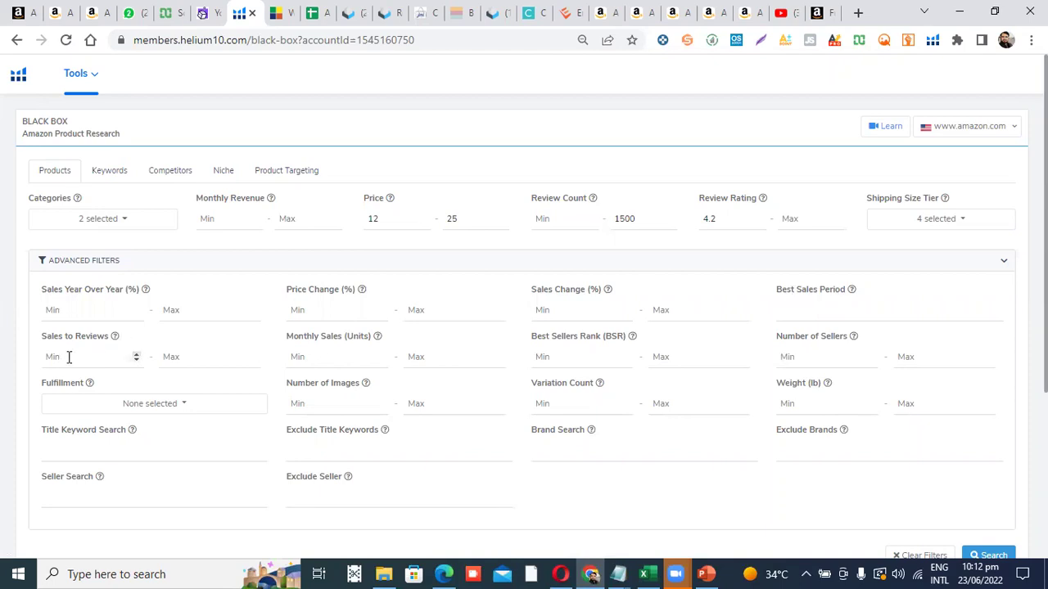
text(500)
click(314, 356)
text(500)
click(63, 357)
key(BackSpace)
key(BackSpace)
key(BackSpace)
click(896, 356)
text(2)
Step: Include all three fulfillment types: FBA, FBM and Amazon
click(186, 407)
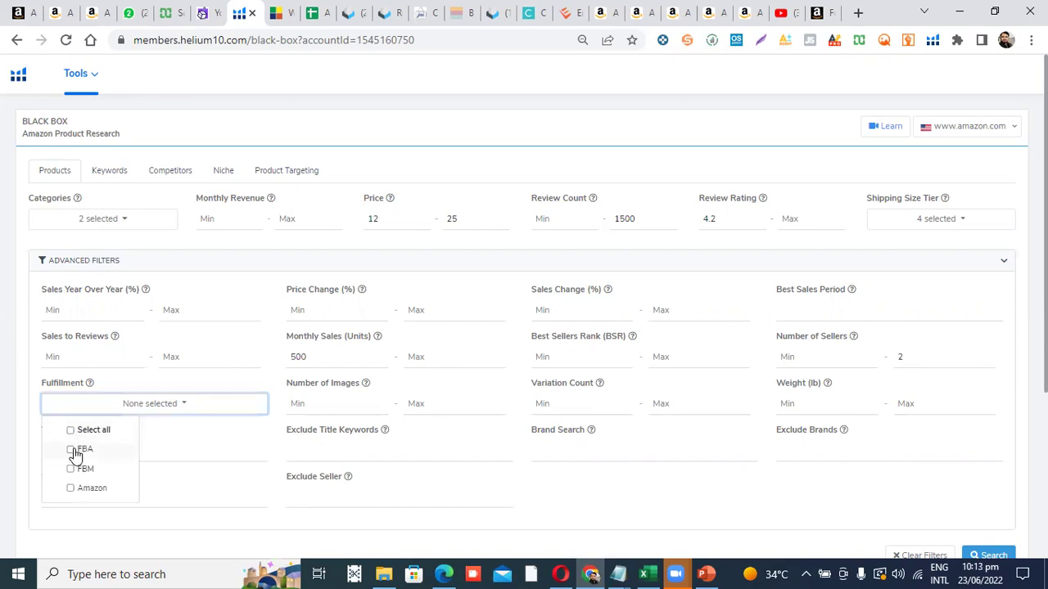
click(74, 453)
click(74, 468)
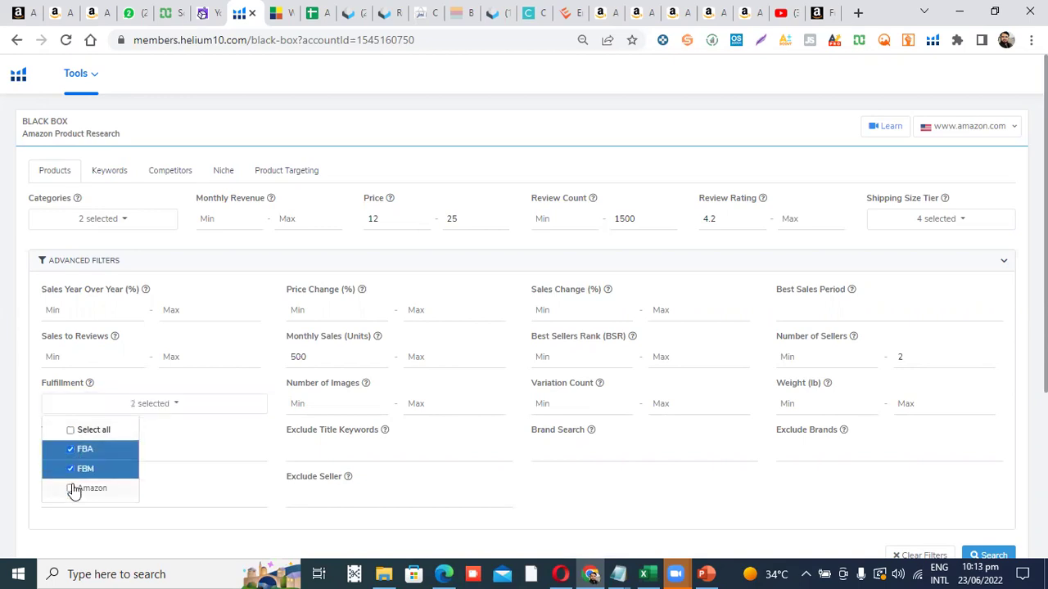
click(73, 489)
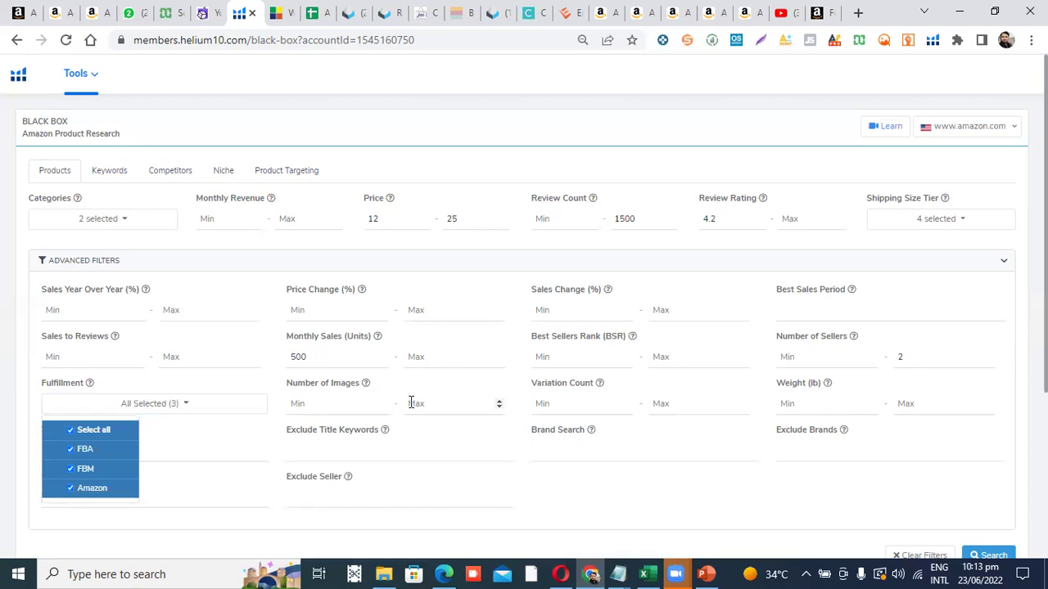
Step: Set the maximum variation count to 3 and run the product search
click(653, 402)
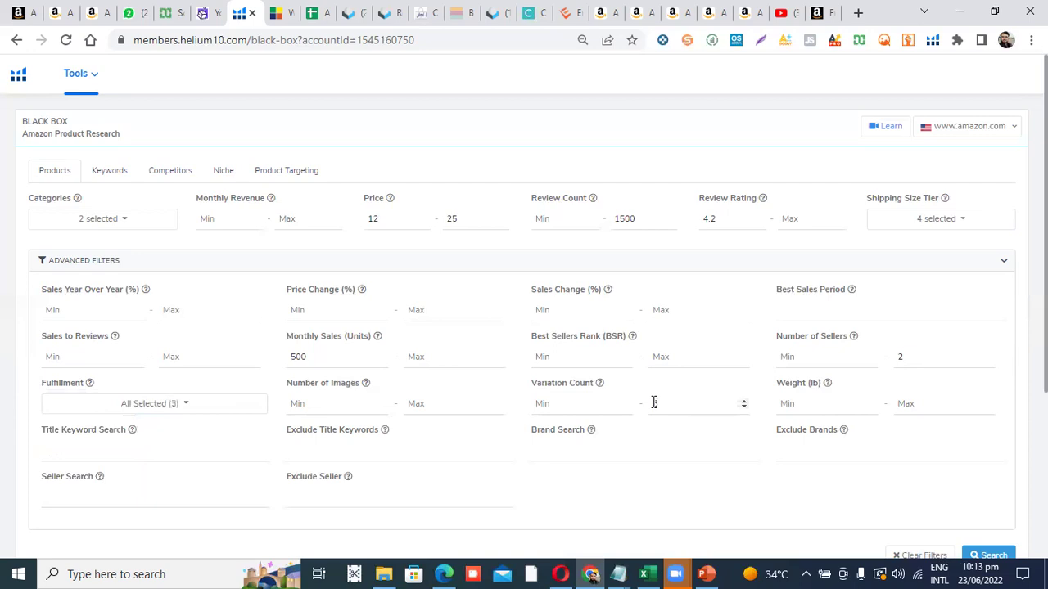
text(3)
scroll(524, 328, down, 3)
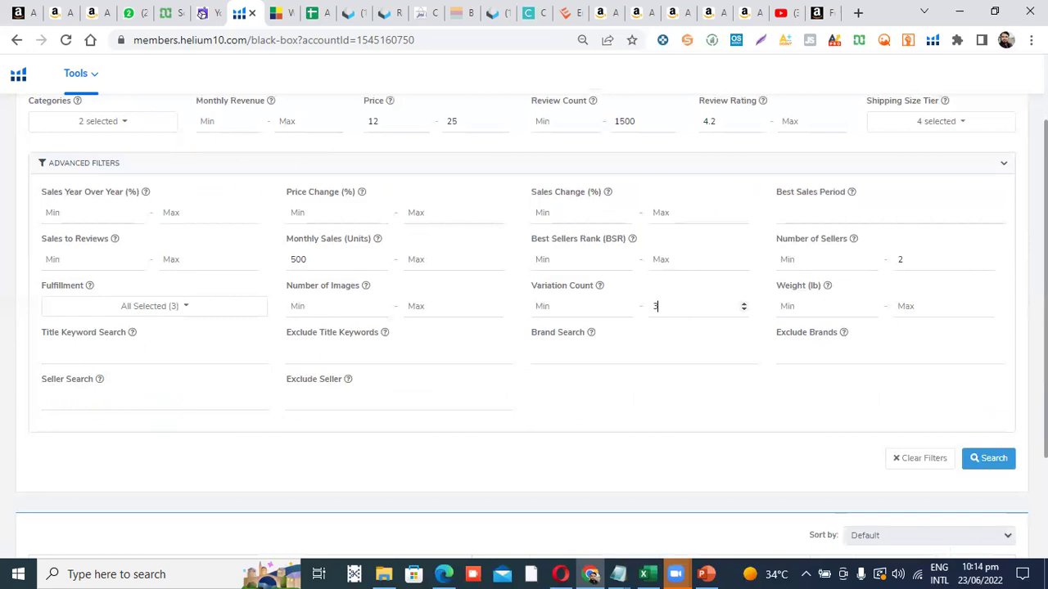
click(992, 432)
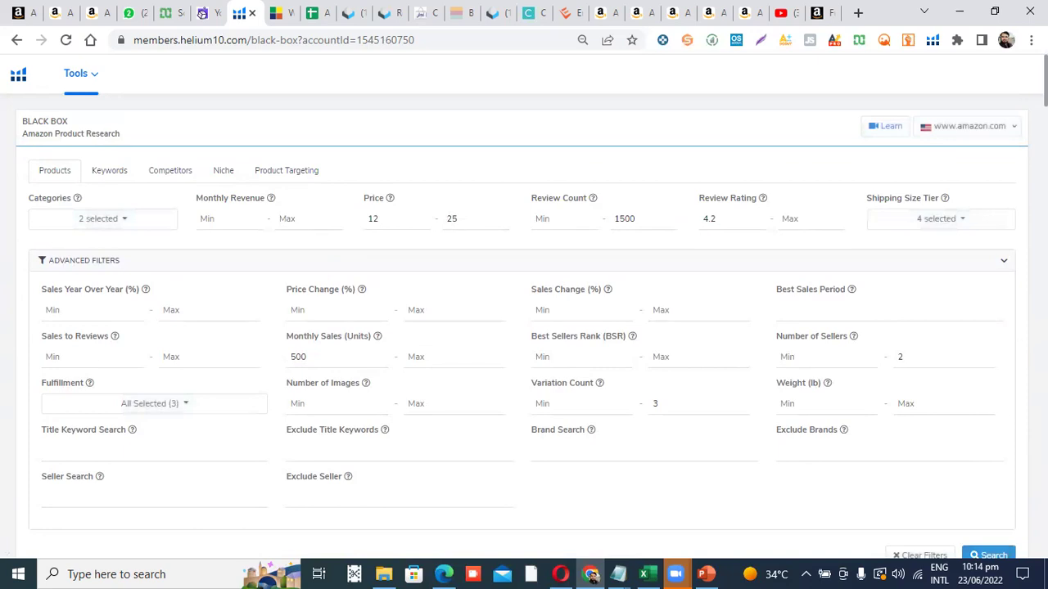
scroll(262, 157, down, 5)
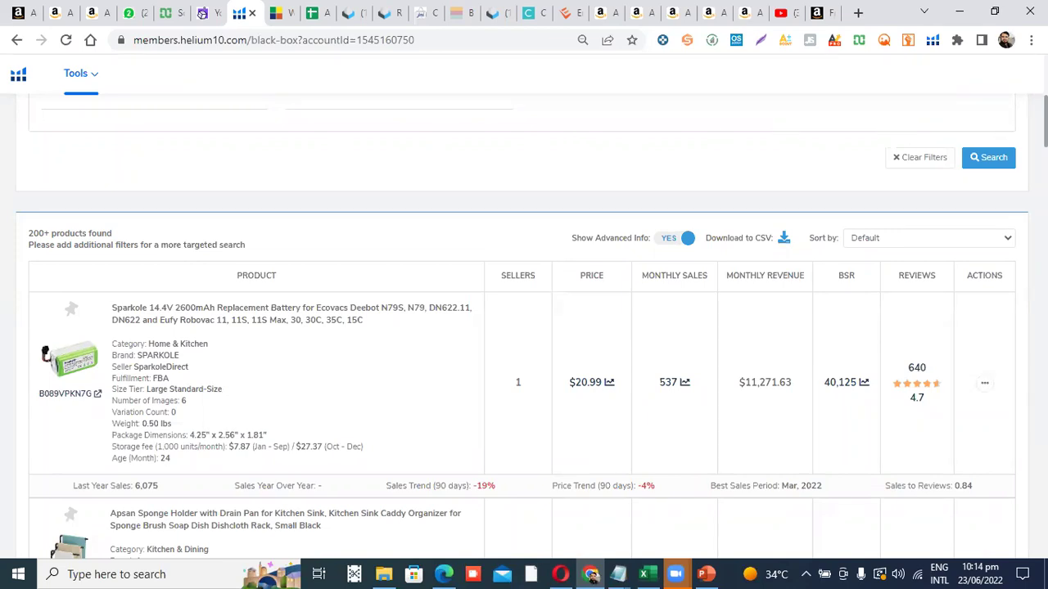
Step: Raise the minimum price to 15 and remove Home & Kitchen from the selected categories
scroll(524, 328, up, 5)
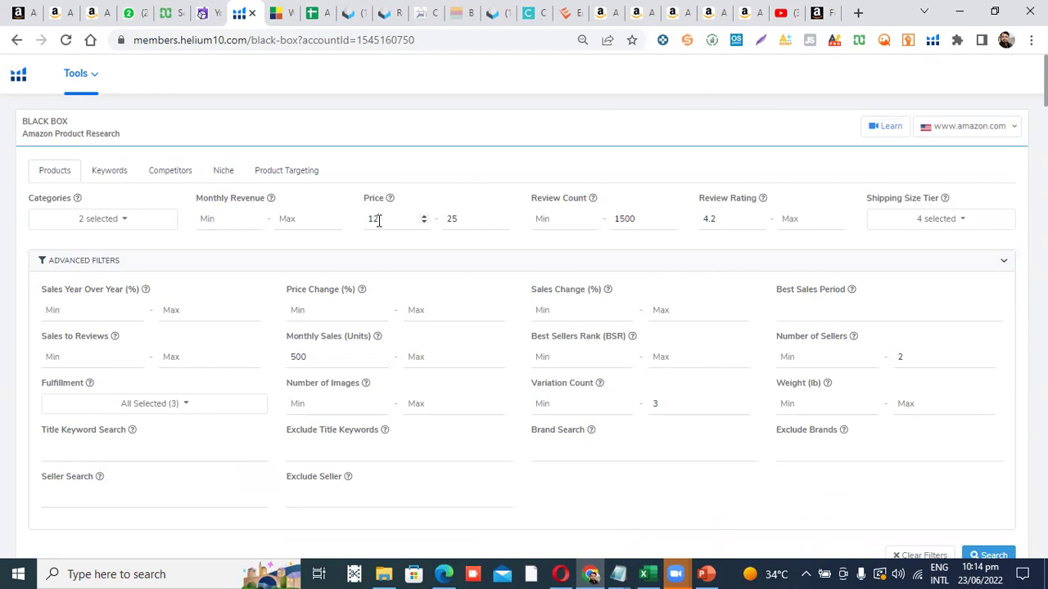
text(5)
click(125, 222)
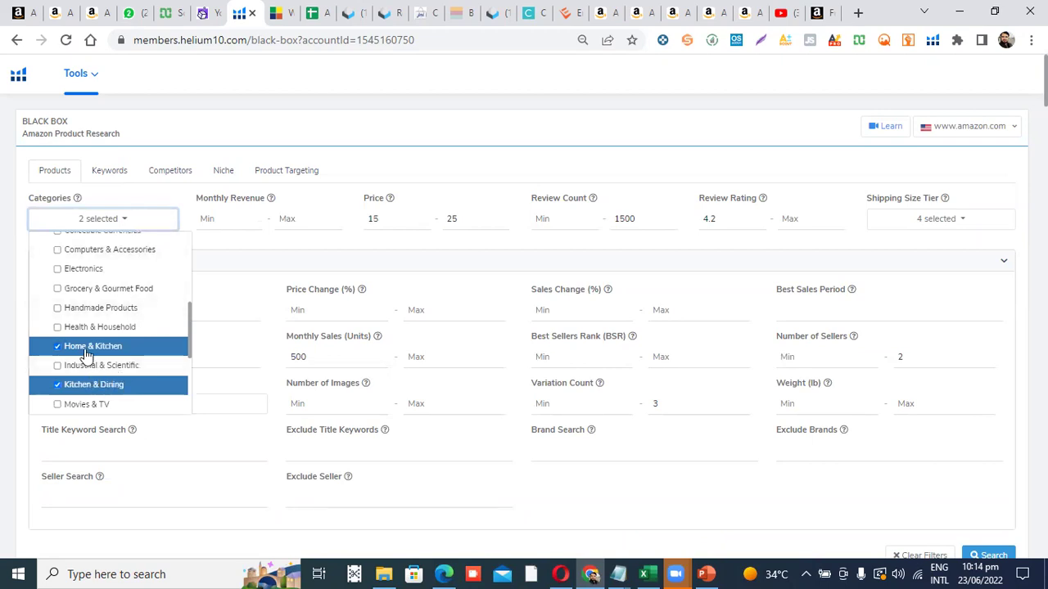
click(85, 351)
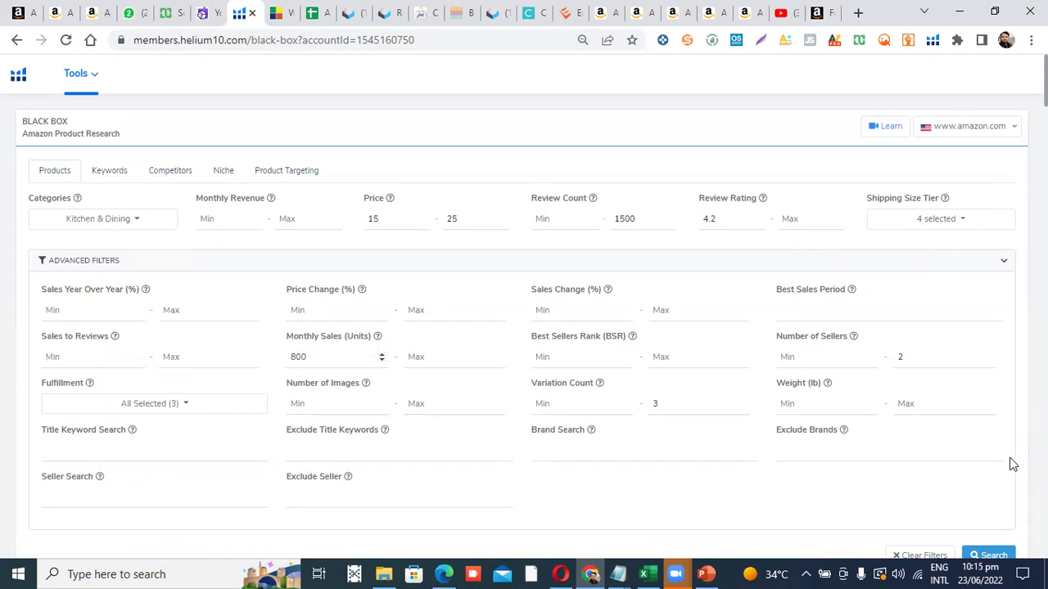
Step: Rerun the product search with minimum monthly sales set to 800 units
click(986, 556)
scroll(524, 327, down, 6)
scroll(523, 328, up, 1)
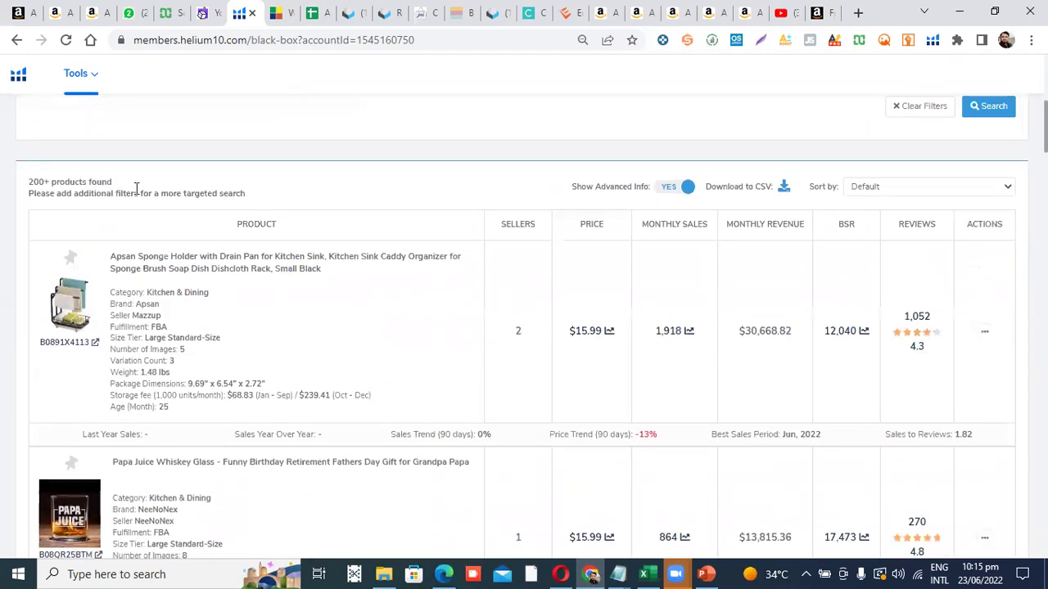
Step: Rerun the product search with a changed maximum review count and a minimum review rating of 4.4
click(930, 122)
scroll(711, 237, up, 5)
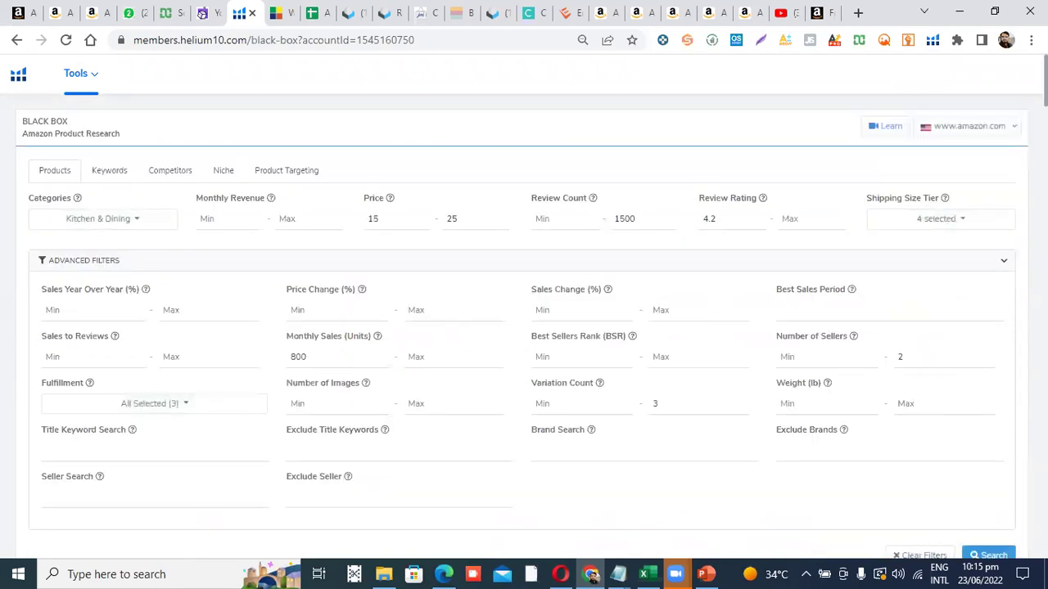
click(625, 219)
key(BackSpace)
click(716, 220)
key(BackSpace)
key(BackSpace)
text(.4)
scroll(521, 327, down, 4)
click(991, 226)
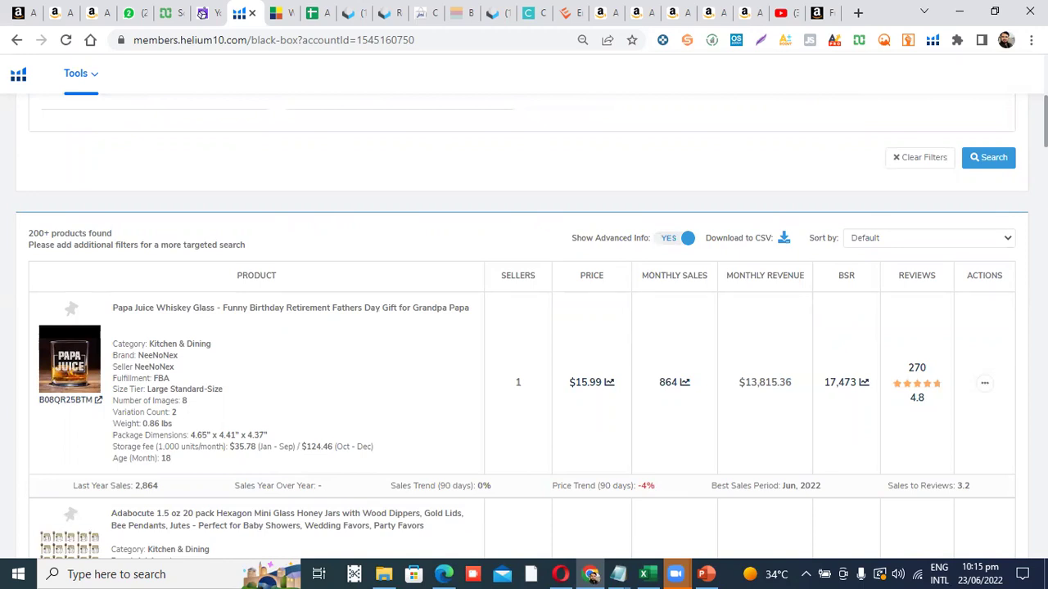
Step: Set the maximum weight to 3 lb and rerun the product search
scroll(523, 327, up, 5)
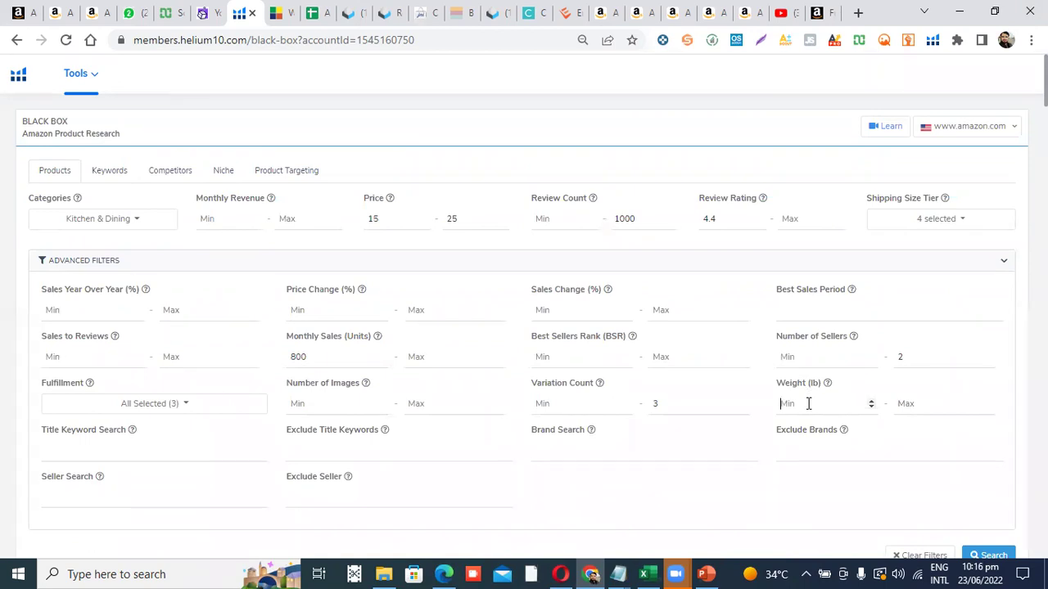
click(899, 401)
text(3)
click(988, 554)
scroll(524, 327, down, 5)
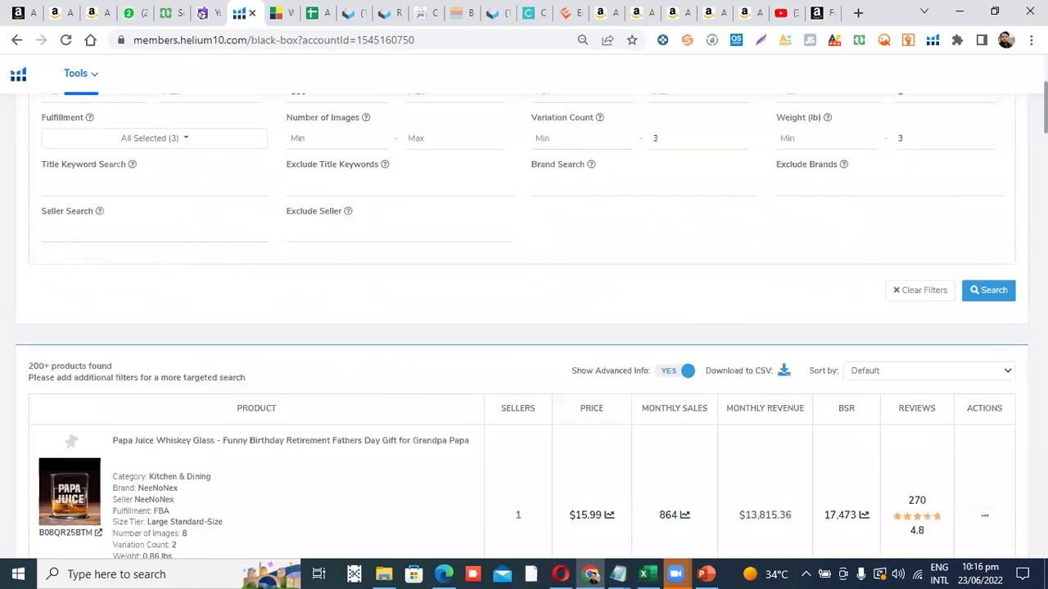
Step: Review the filtered Kitchen & Dining products against the active filters, comparing sellers, price, monthly sales, revenue, BSR, reviews and sales trends
scroll(524, 328, up, 2)
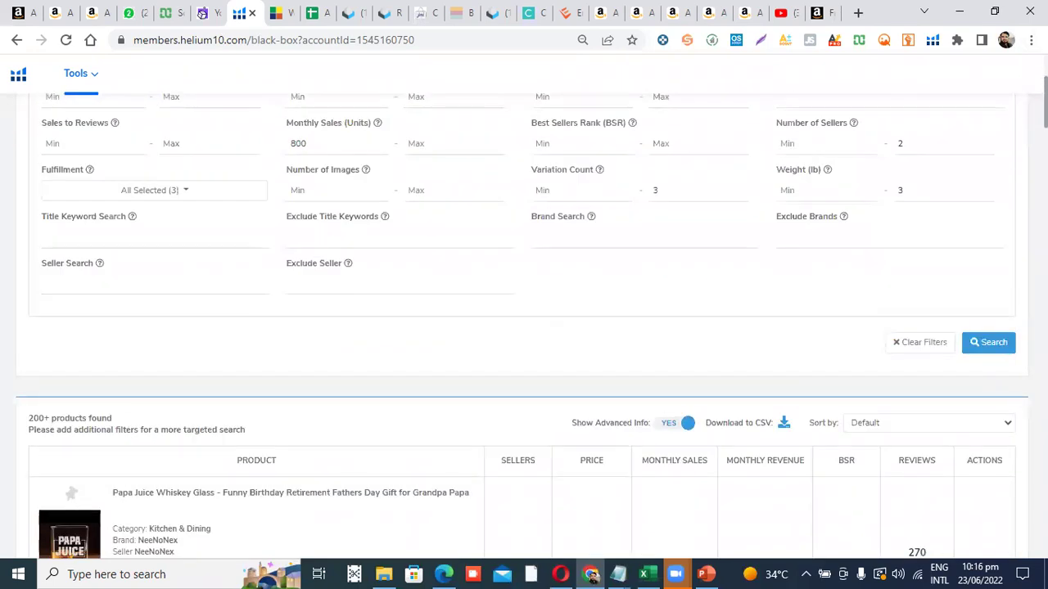
scroll(524, 328, down, 2)
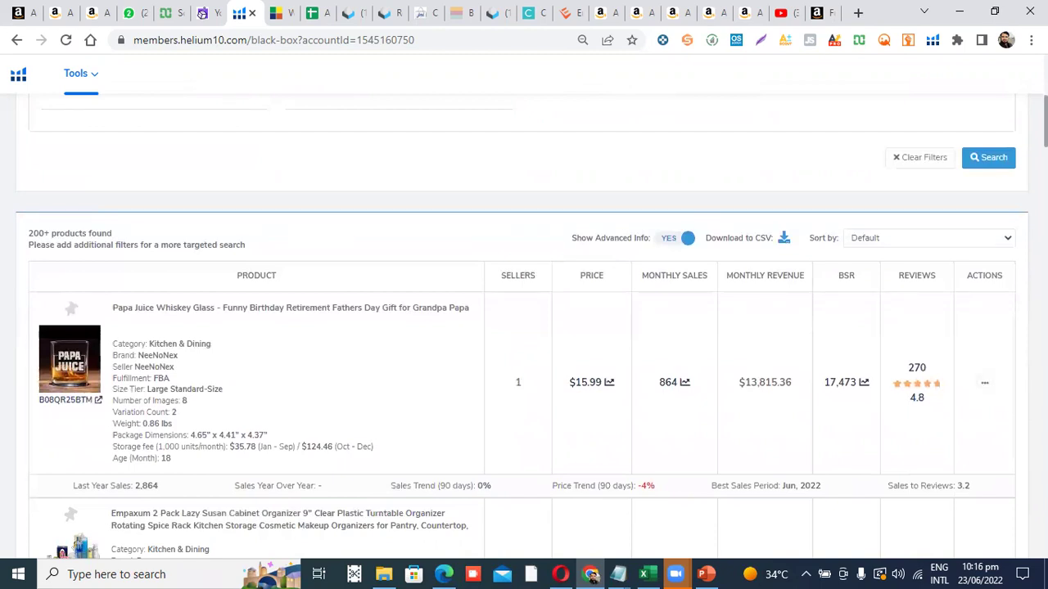
scroll(524, 327, down, 2)
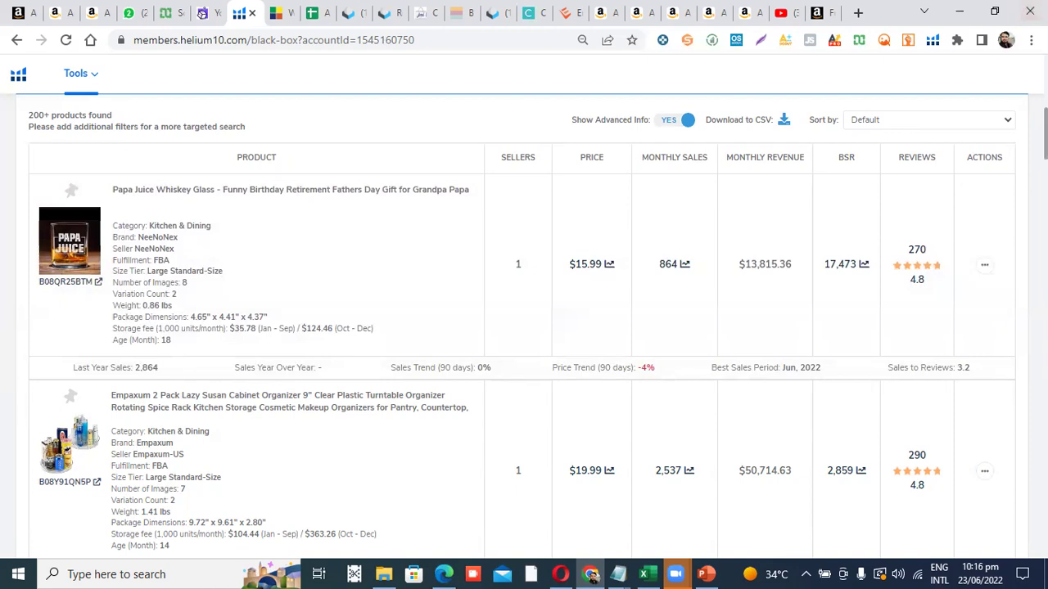
scroll(523, 327, up, 10)
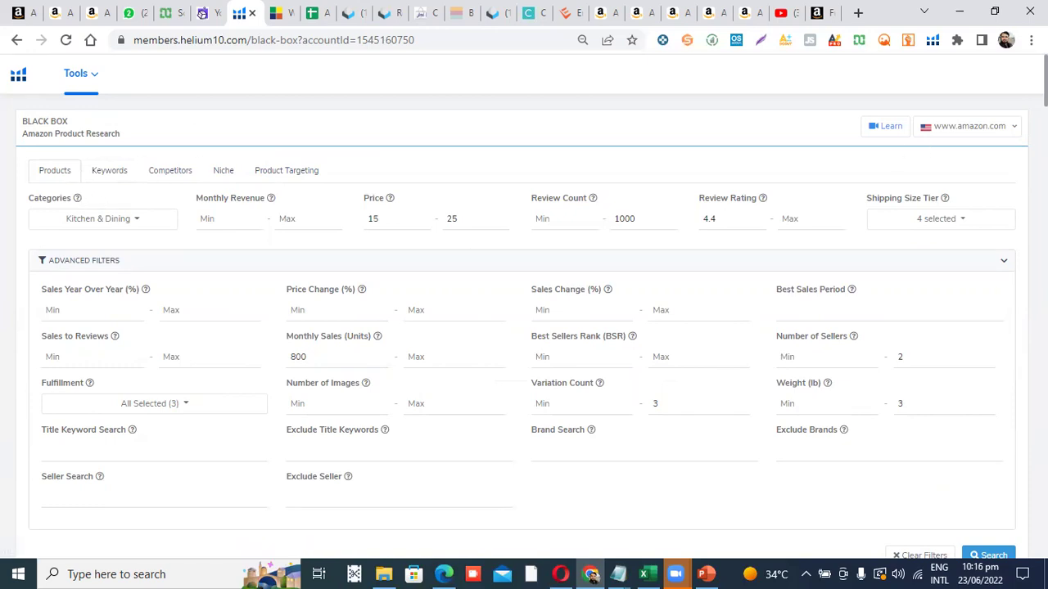
scroll(395, 154, down, 10)
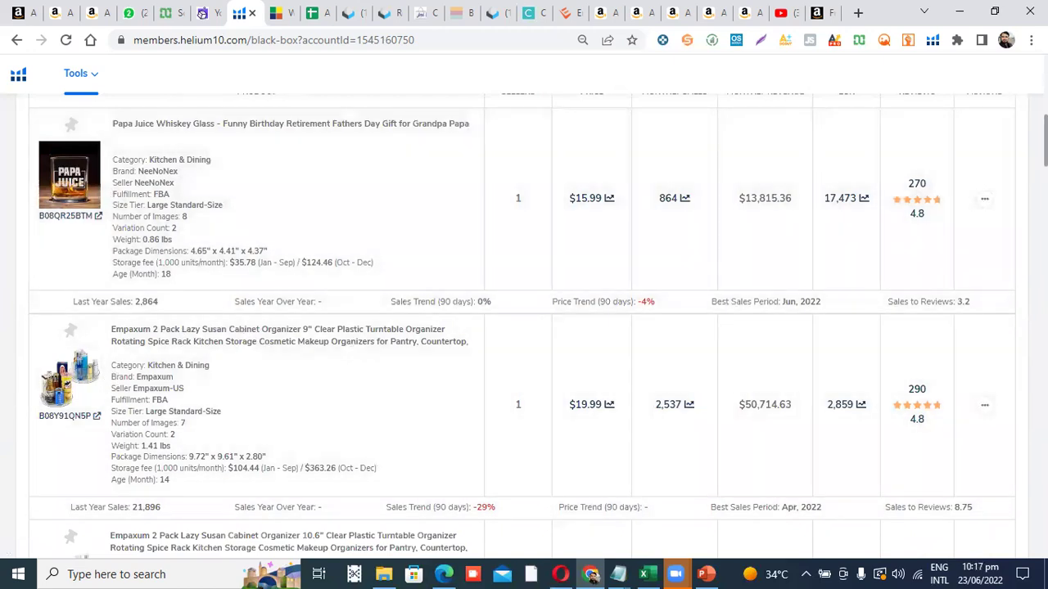
scroll(393, 246, down, 3)
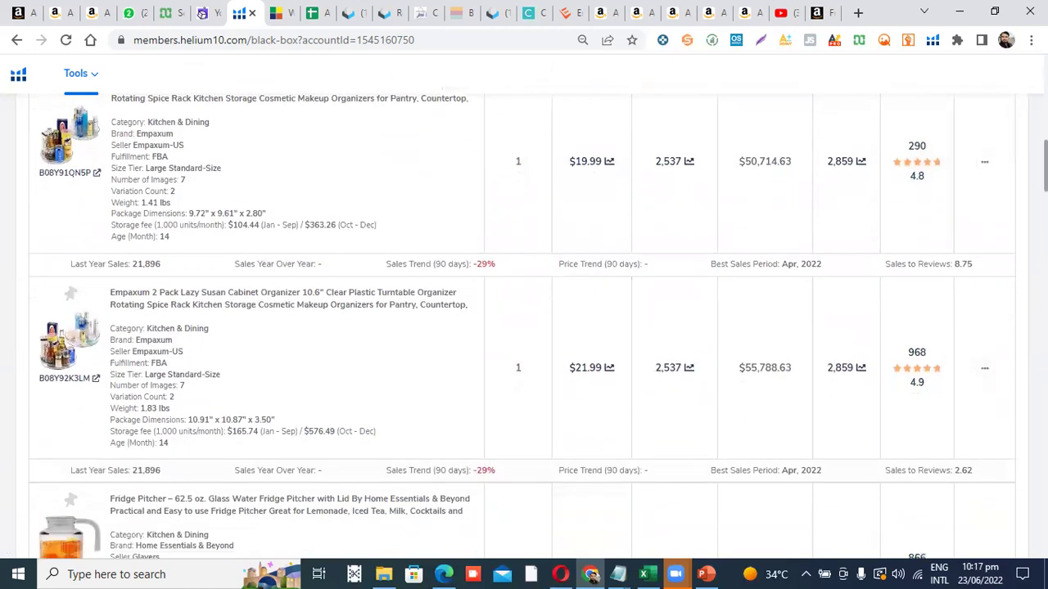
mouse_move(66, 331)
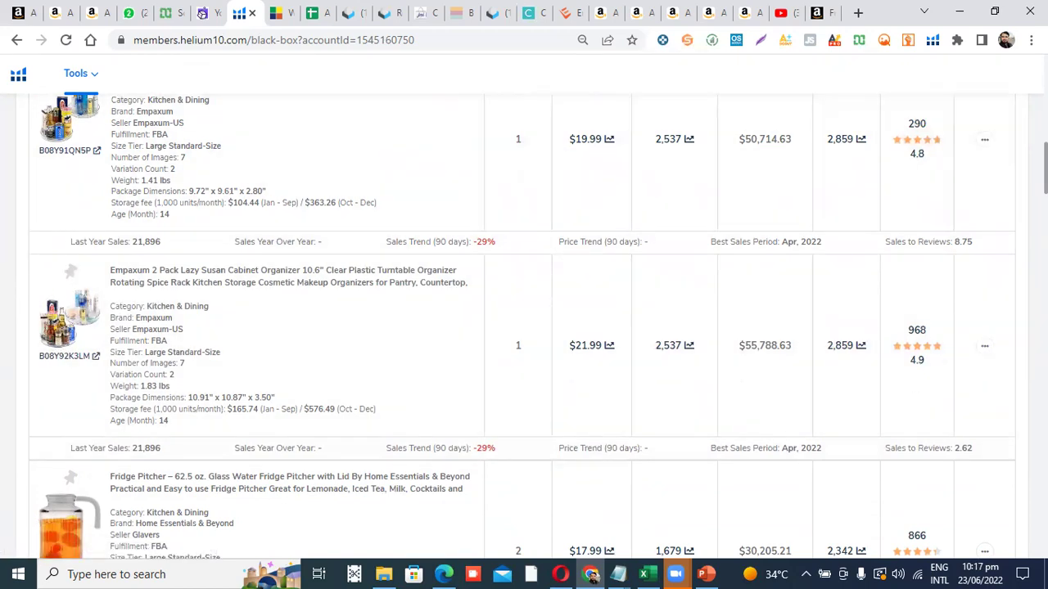
scroll(327, 289, down, 3)
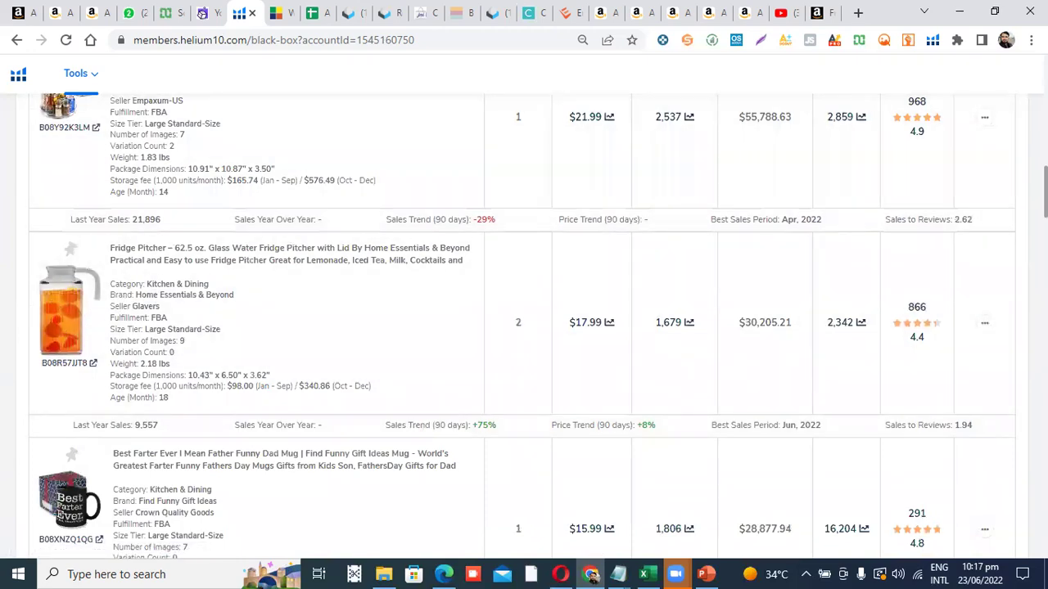
scroll(522, 327, down, 3)
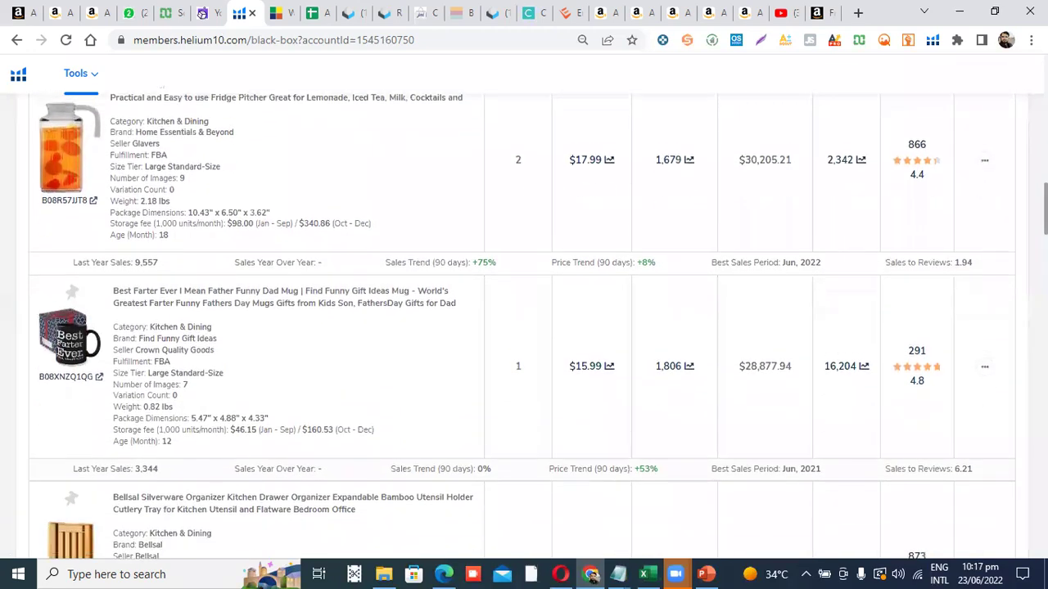
Step: Open the available actions for the Bellsal bamboo silverware drawer organizer in the product results
scroll(239, 407, down, 1)
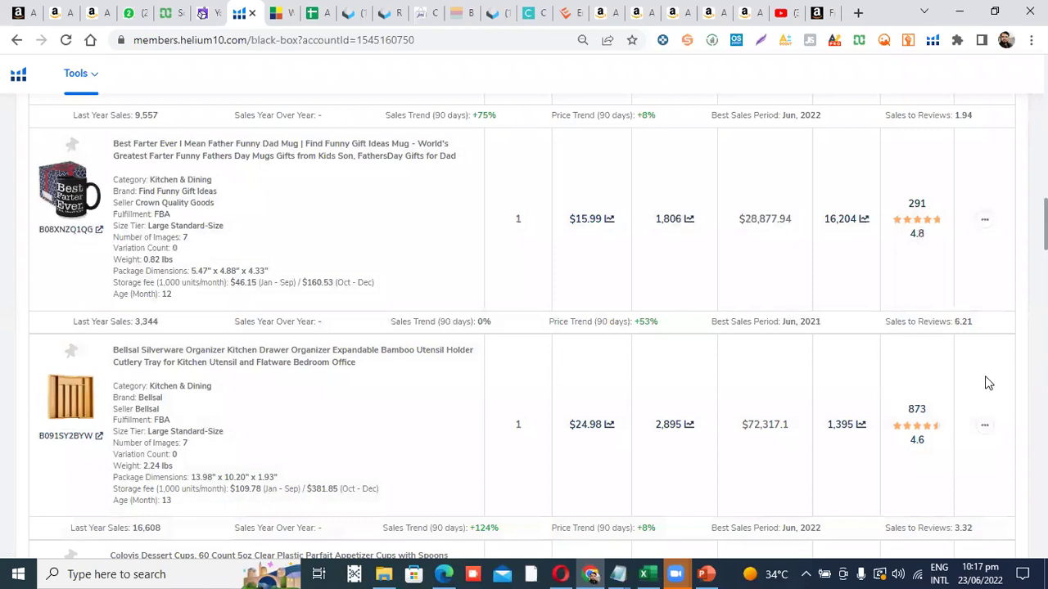
click(983, 430)
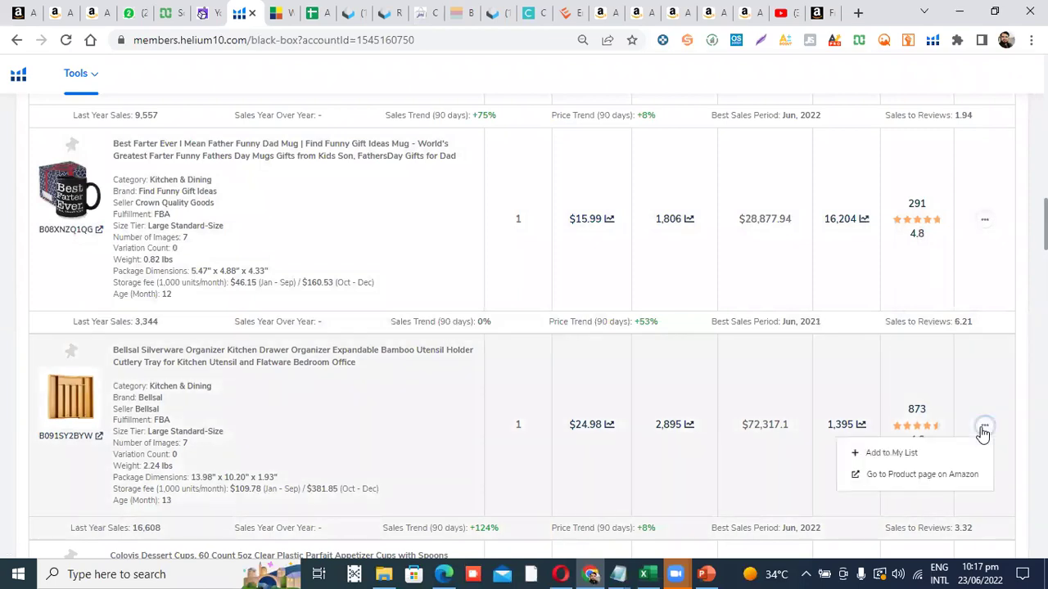